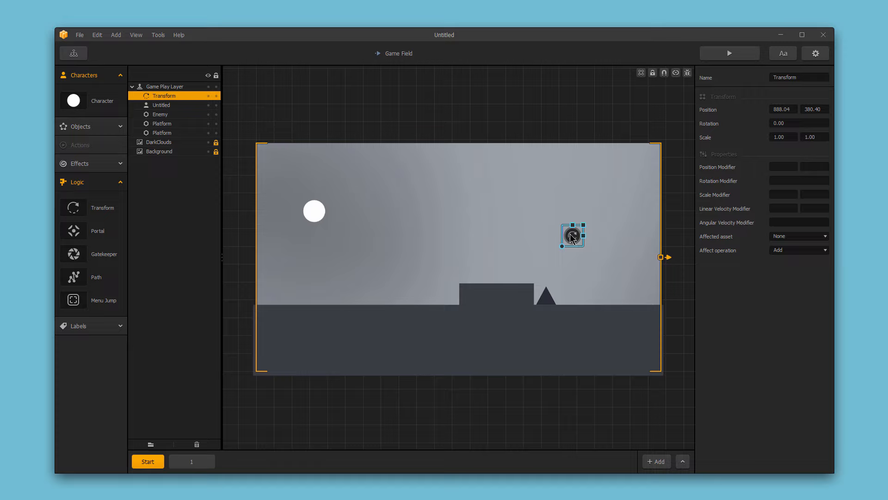
# Move the Transform trigger down to the ground near the right edge of the scene, beyond the enemy triangle
pyautogui.moveTo(575, 238); pyautogui.dragTo(614, 284)
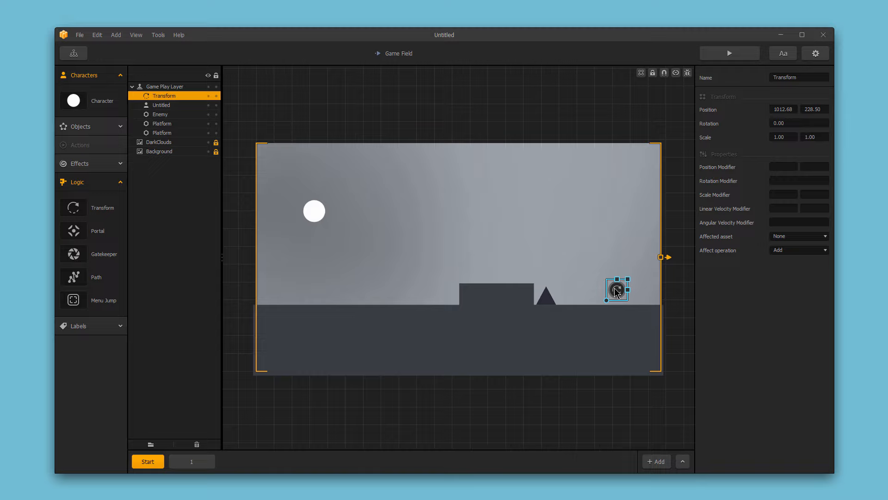
pyautogui.click(548, 298)
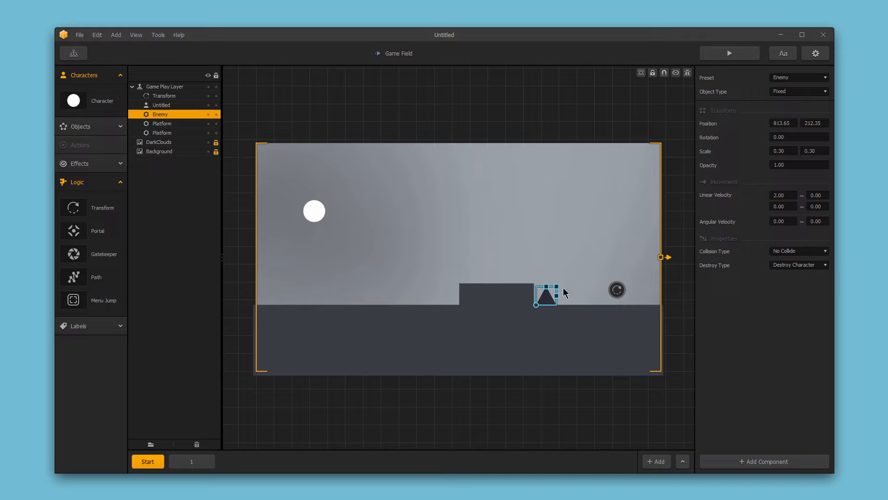
pyautogui.click(619, 293)
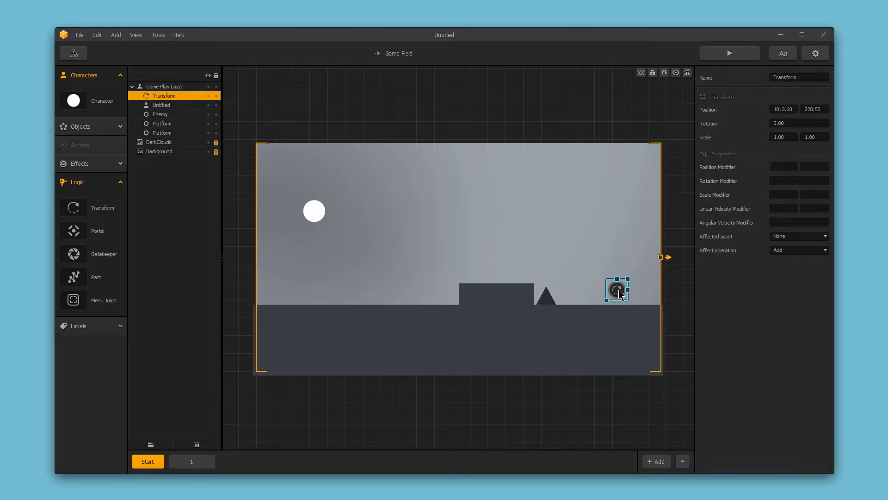
pyautogui.moveTo(619, 293); pyautogui.dragTo(639, 299)
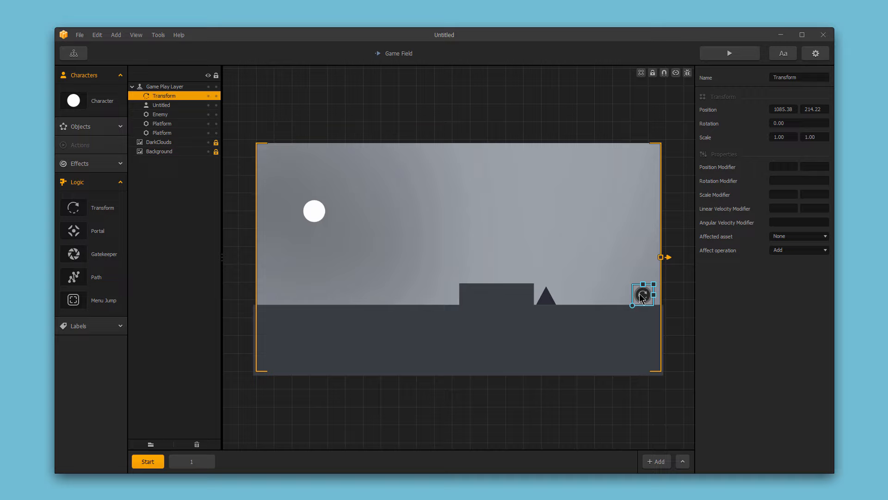
# Set the Transform trigger's linear velocity modifier to -2, its affected asset to Enemy and its operation to Replace
pyautogui.click(779, 208)
pyautogui.write('-2')
pyautogui.click(786, 238)
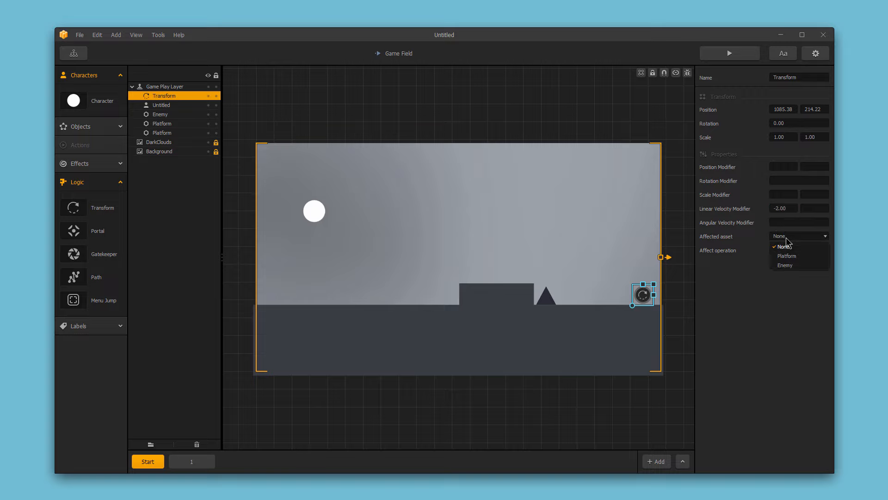
pyautogui.click(792, 265)
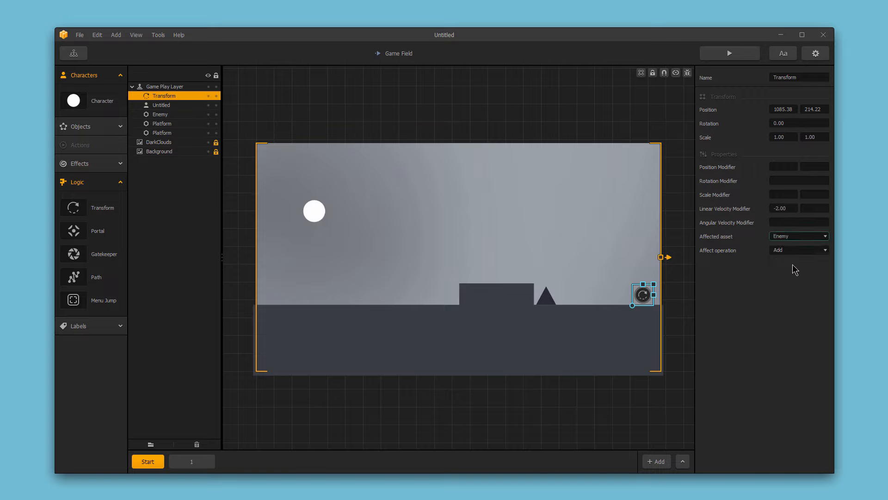
pyautogui.click(791, 252)
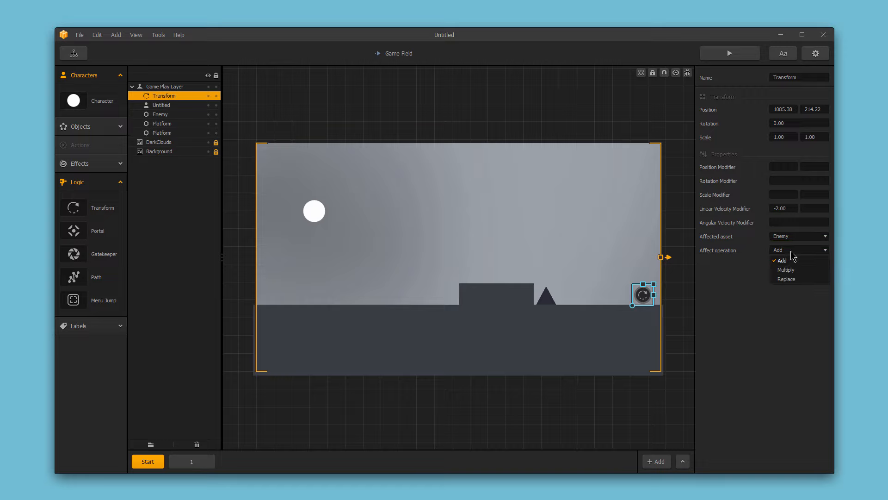
pyautogui.click(794, 278)
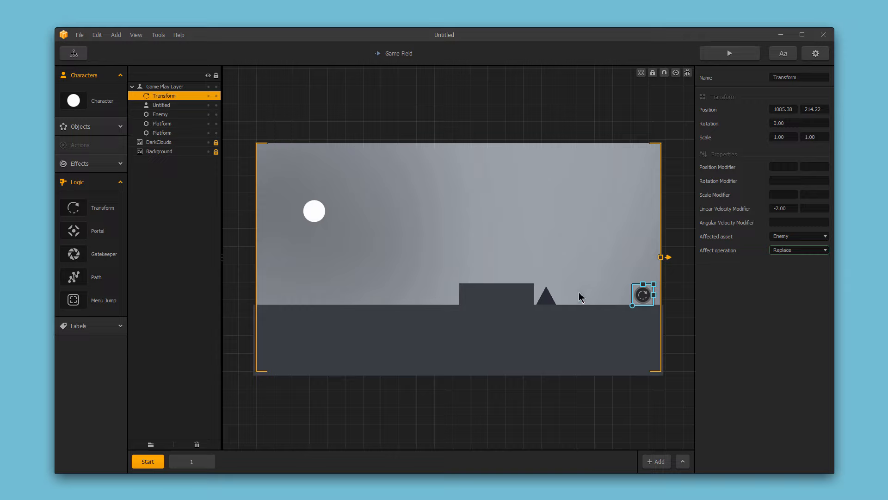
# Enlarge the Transform trigger to a scale of about 1.43 by 1.56 and run a quick game preview
pyautogui.click(546, 301)
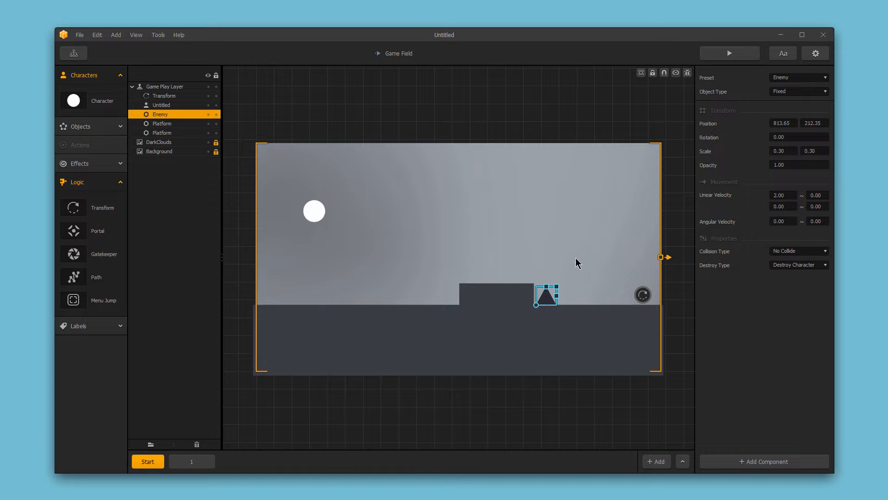
pyautogui.click(642, 296)
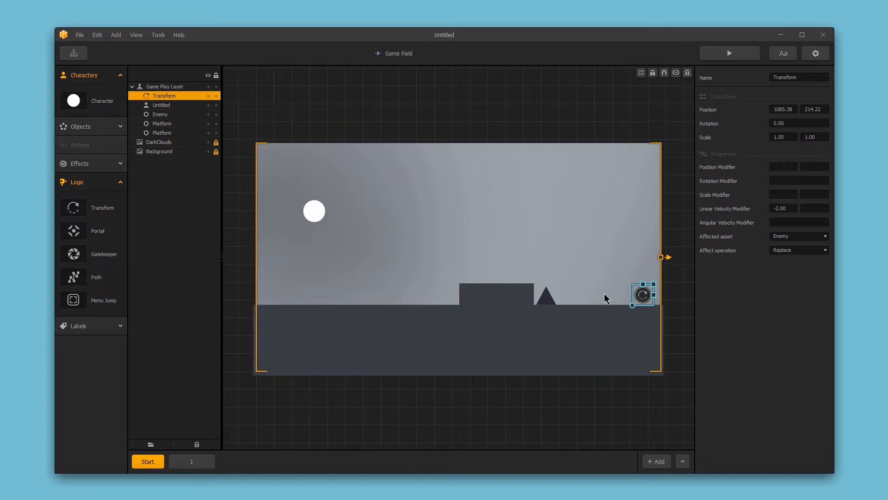
pyautogui.moveTo(654, 284)
pyautogui.mouseDown()
pyautogui.moveTo(658, 276)
pyautogui.moveTo(637, 289)
pyautogui.mouseUp()
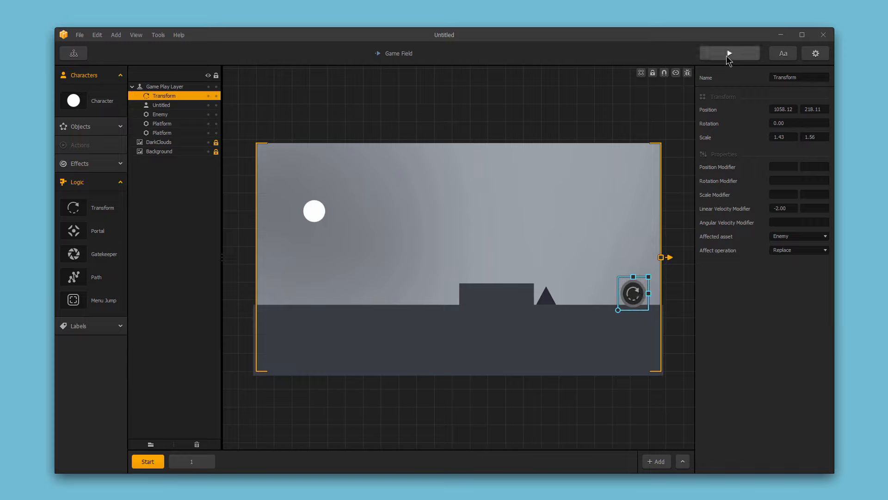
pyautogui.click(728, 55)
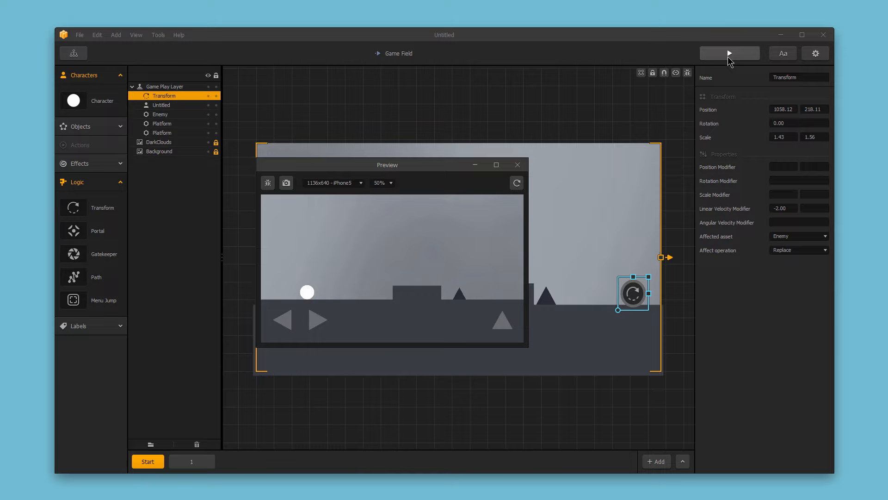
pyautogui.click(728, 54)
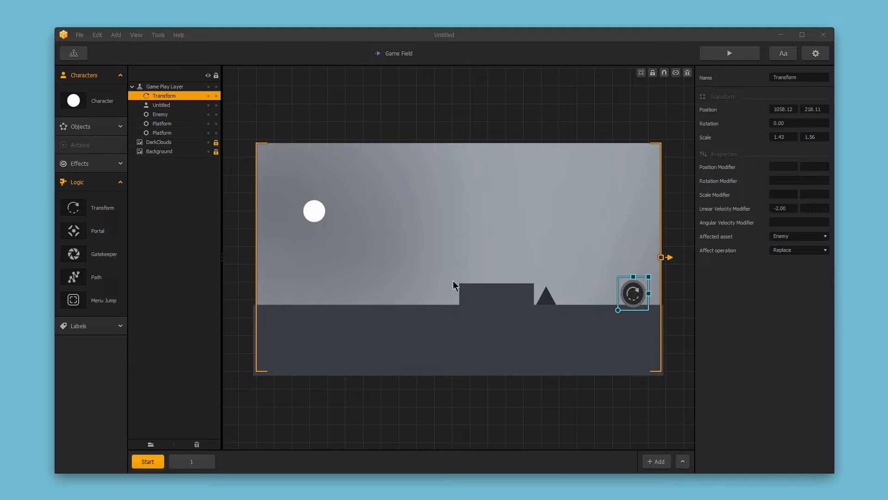
# Add a second Transform trigger just left of the enemy triangle and set its linear velocity modifier to 2
pyautogui.moveTo(79, 210); pyautogui.dragTo(568, 301)
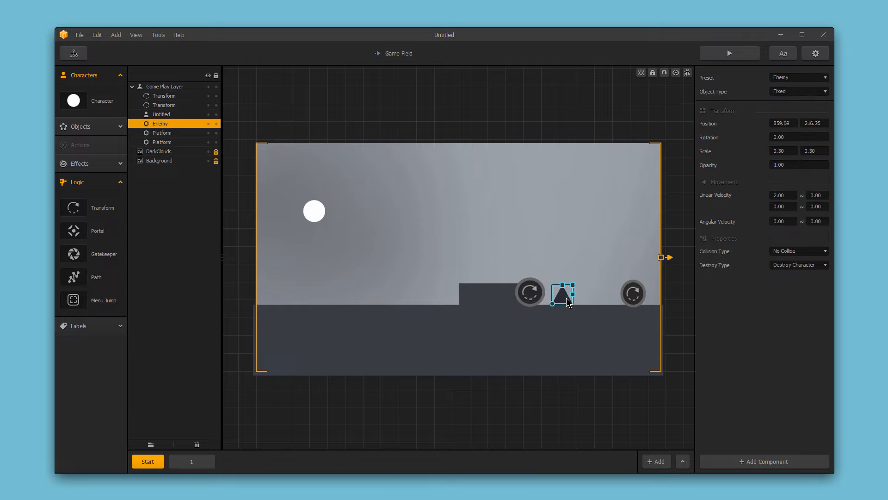
pyautogui.click(539, 298)
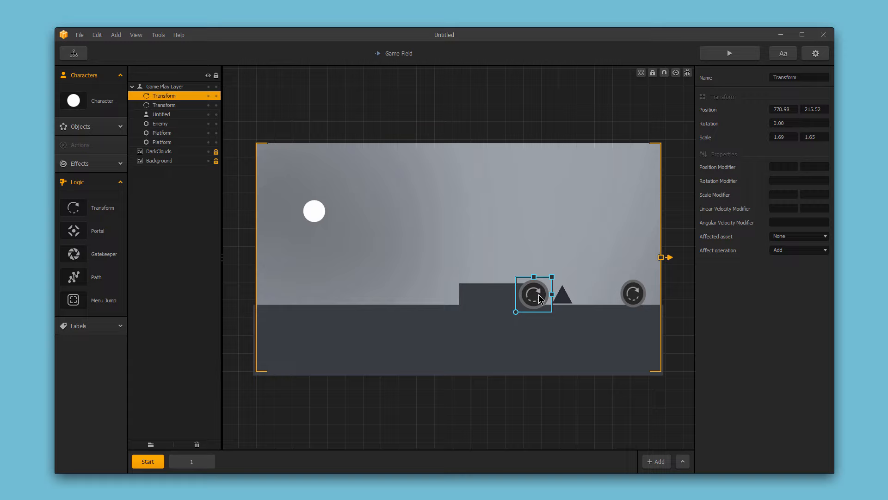
pyautogui.click(788, 206)
pyautogui.write('2')
# Set the second trigger's affected asset to Enemy and its operation to Replace
pyautogui.click(780, 235)
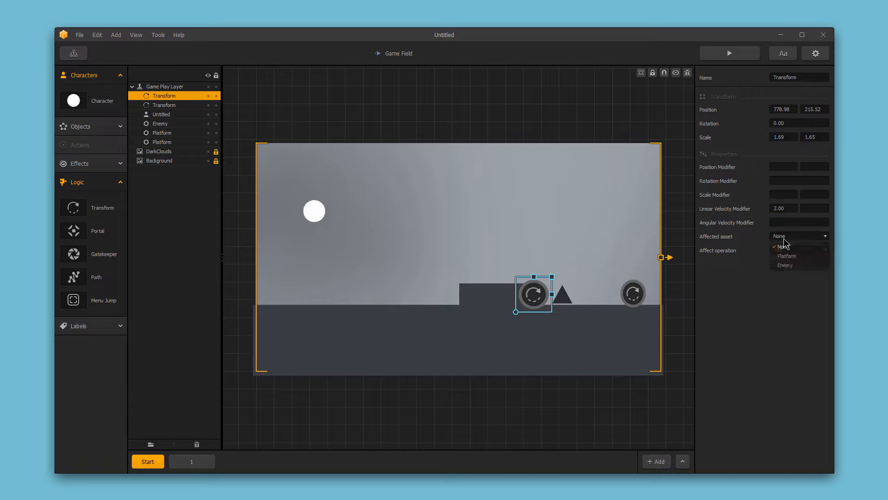
pyautogui.click(789, 262)
pyautogui.click(785, 251)
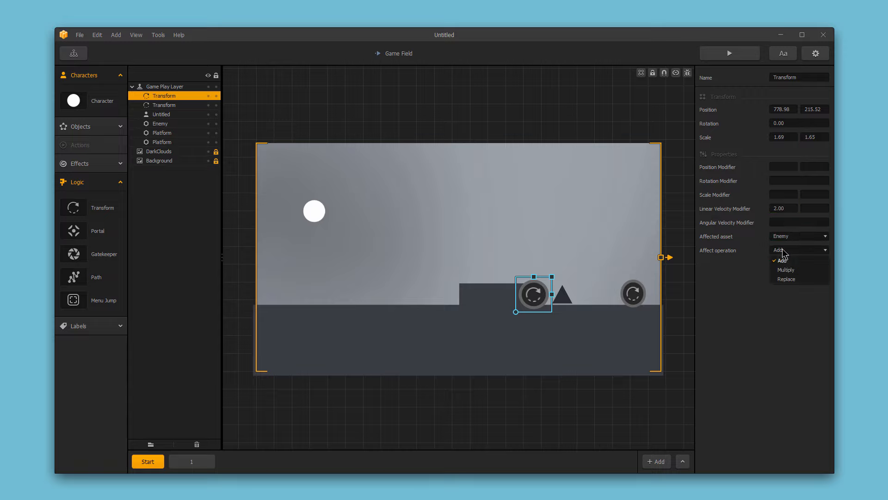
pyautogui.click(787, 279)
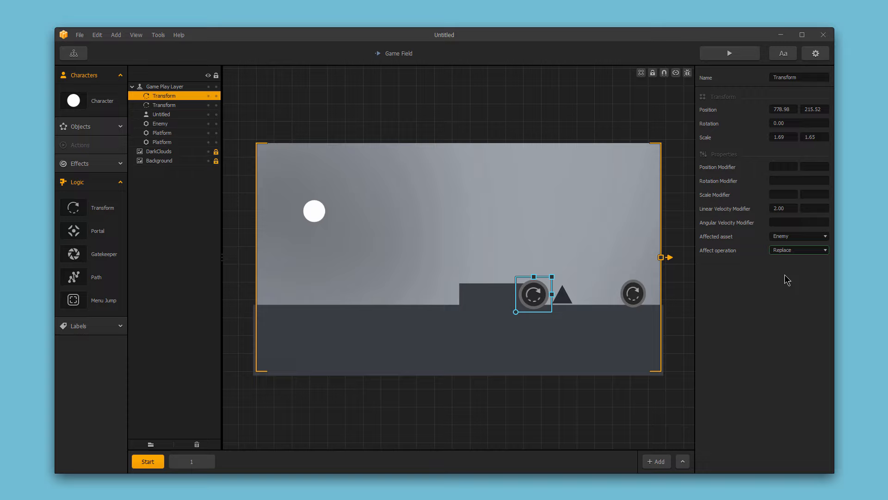
# Set the second trigger's scale modifier to 2 by 2 and preview the game
pyautogui.click(782, 195)
pyautogui.write('2')
pyautogui.click(805, 194)
pyautogui.write('2')
pyautogui.click(730, 53)
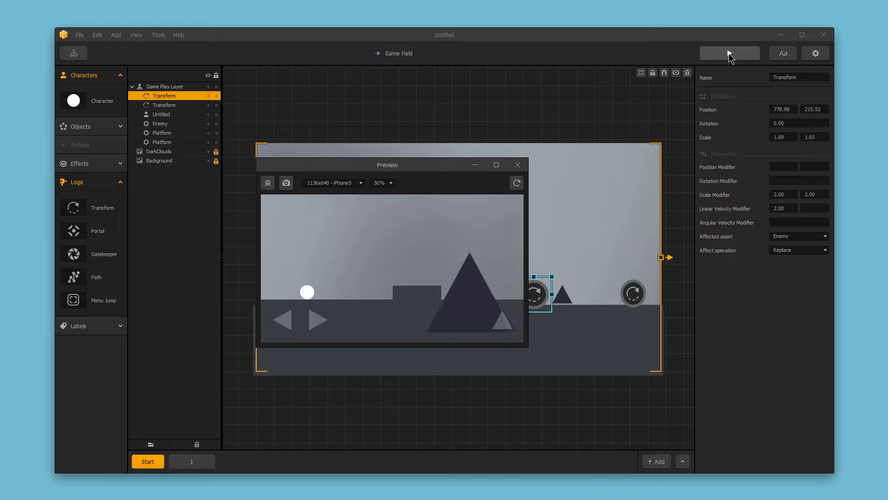
pyautogui.click(729, 55)
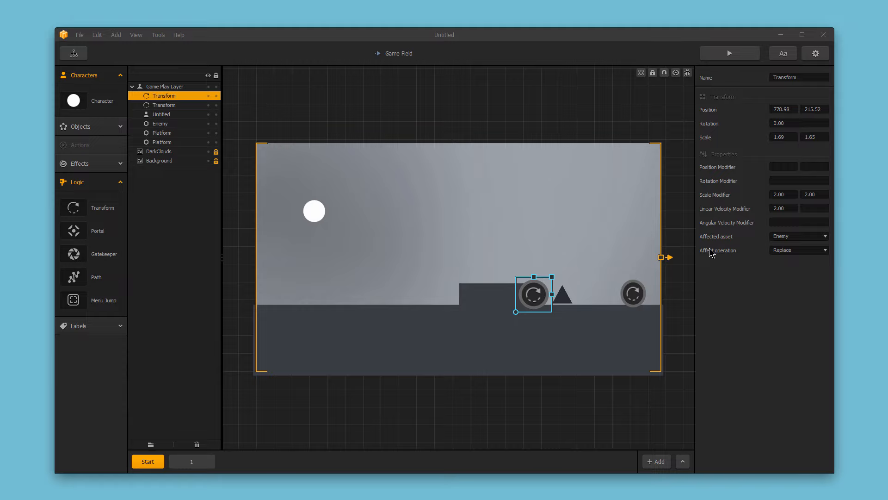
# Switch the second trigger's operation to Add and preview the game again
pyautogui.click(784, 251)
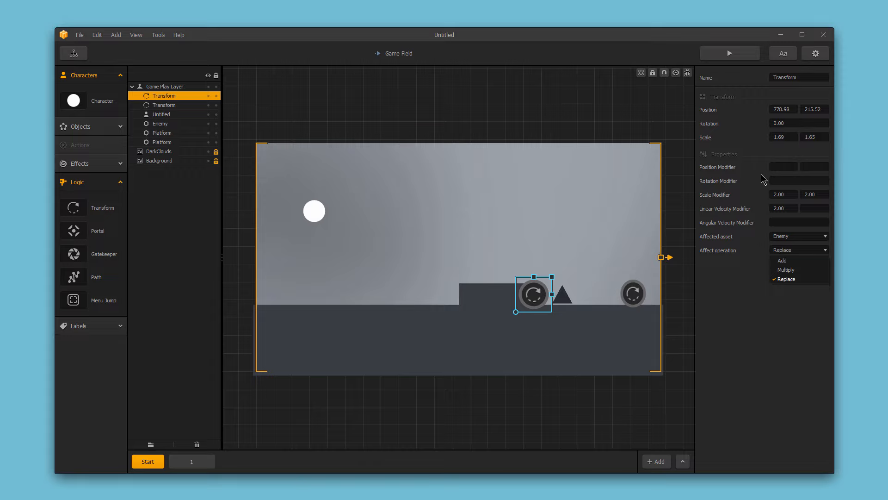
pyautogui.click(783, 260)
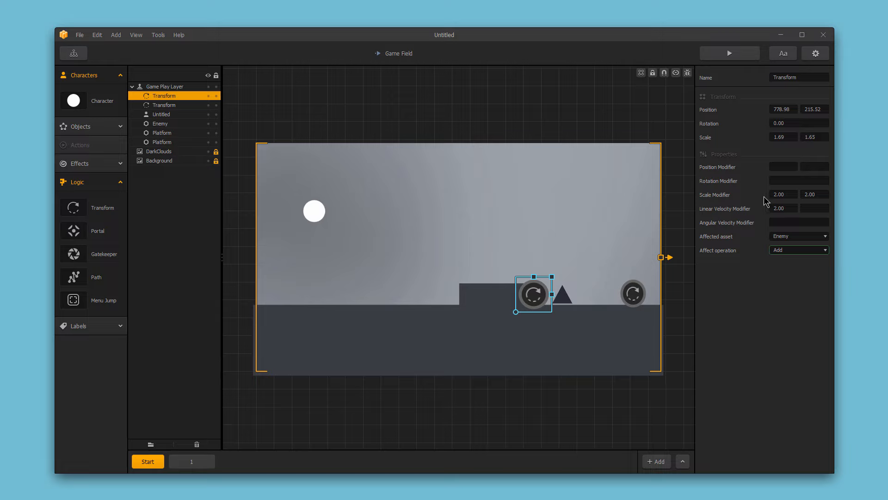
pyautogui.click(560, 296)
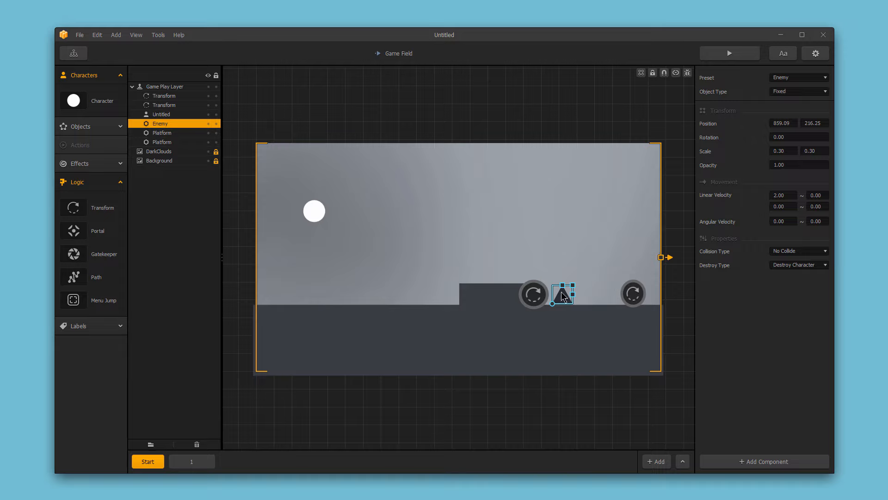
pyautogui.click(546, 296)
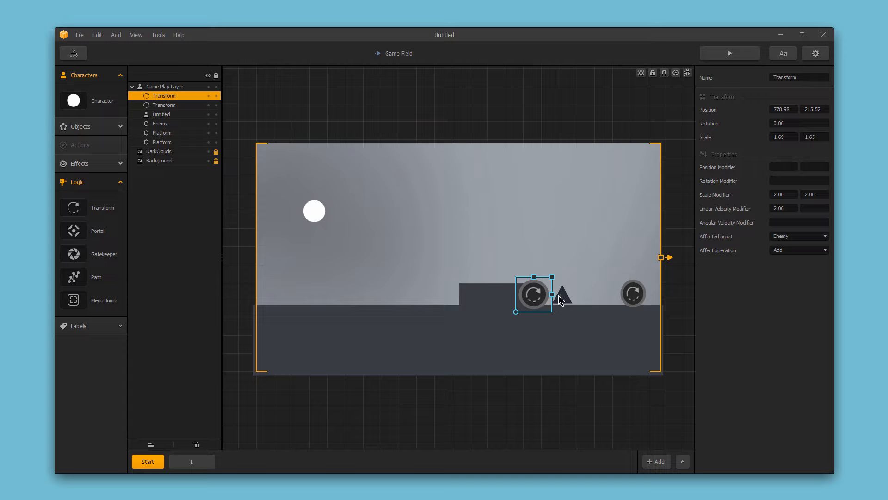
pyautogui.click(729, 53)
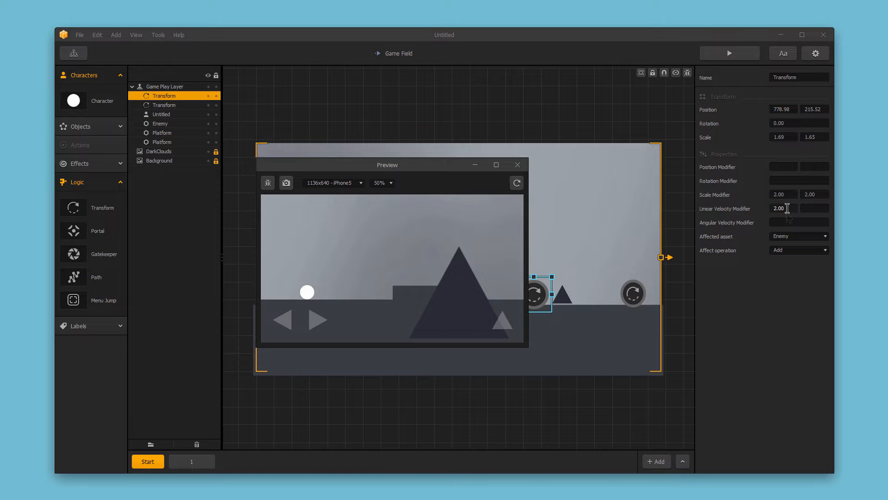
# Set the second trigger's operation back to Replace
pyautogui.click(783, 252)
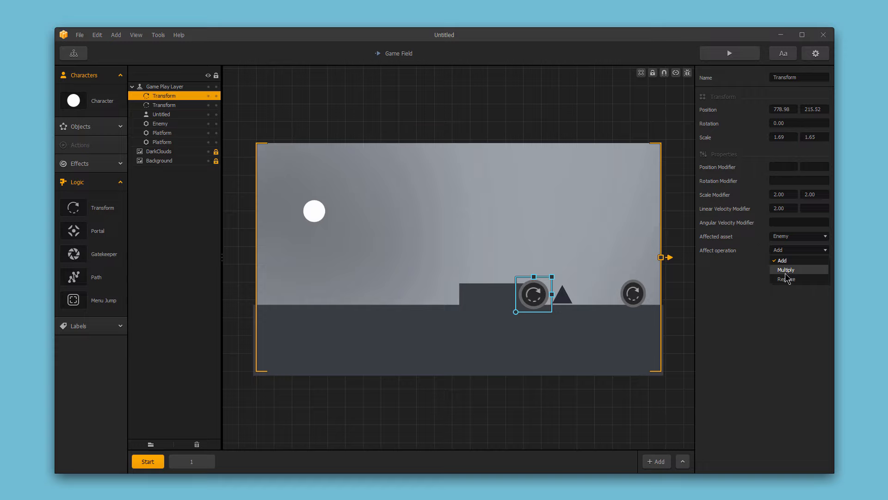
pyautogui.click(786, 278)
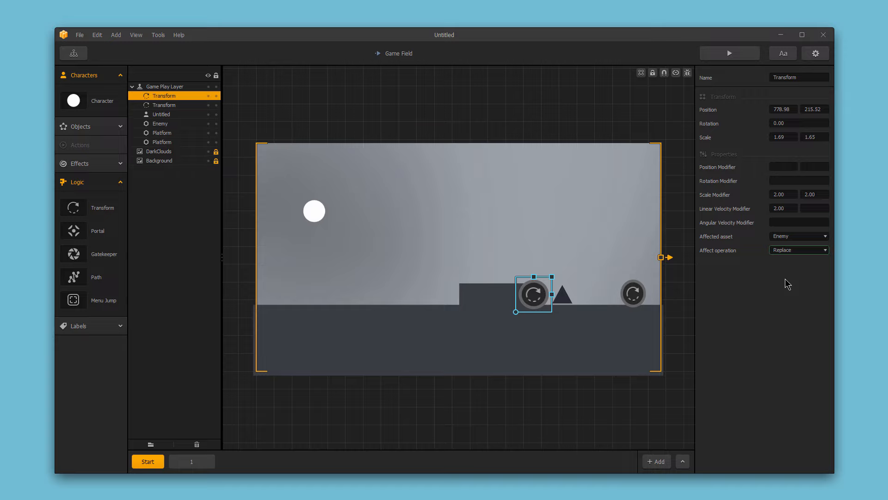